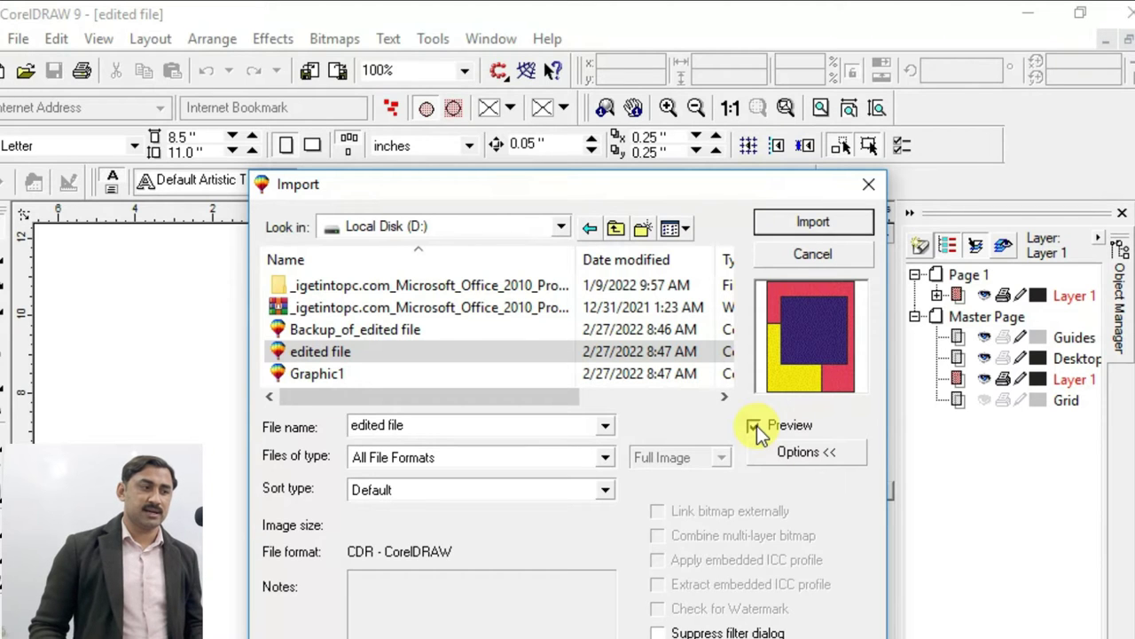
Import "edited file" from Local Disk (D:) and place it beside the page at about 4.2 by 5.4 inches.
{"action": "left_click", "coordinate": [755, 427]}
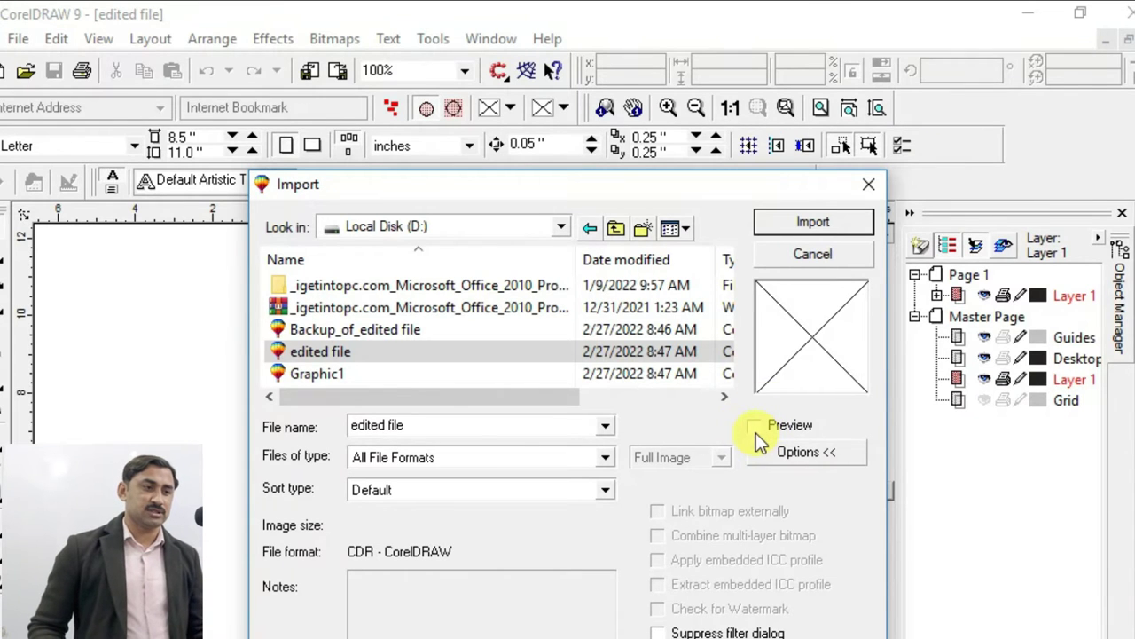
{"action": "left_click", "coordinate": [754, 428]}
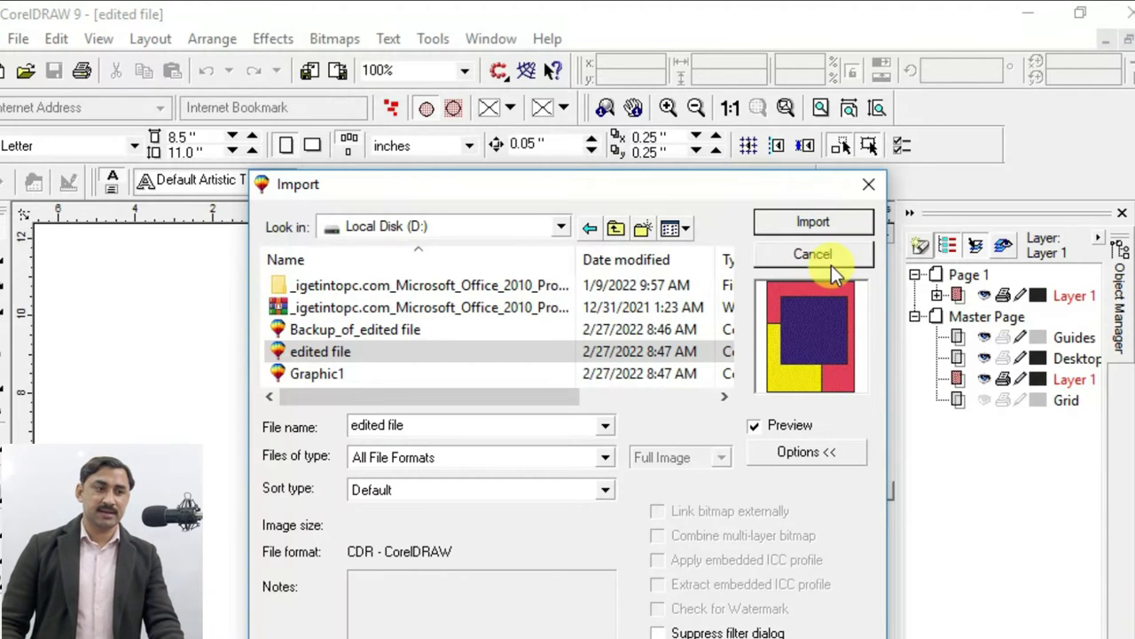
{"action": "left_click", "coordinate": [811, 223]}
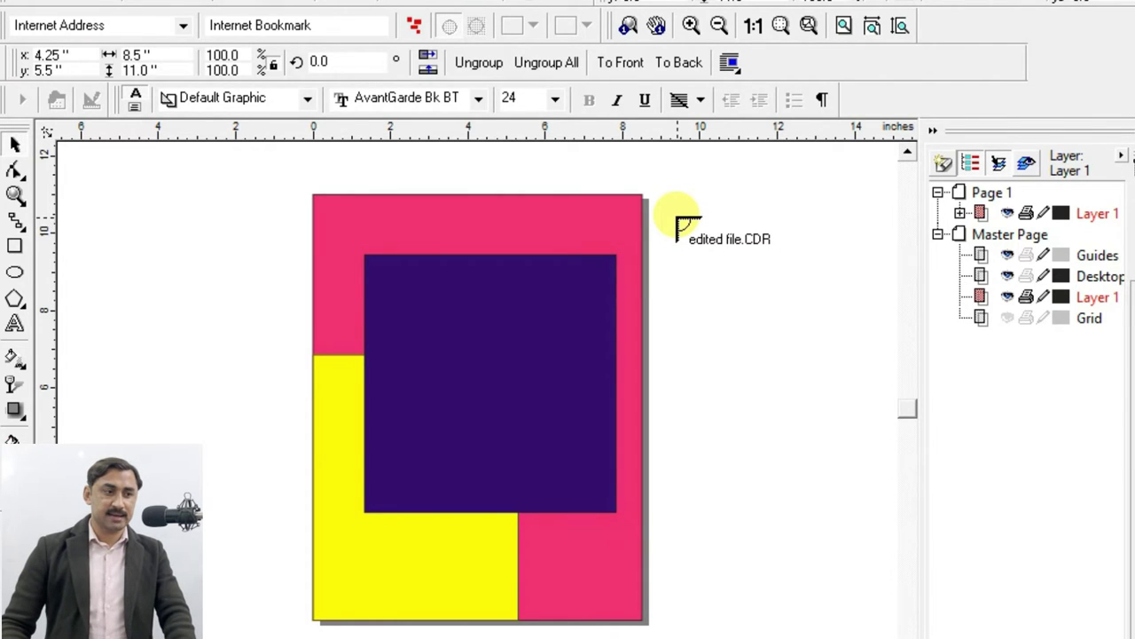
{"action": "left_click_drag", "start_coordinate": [677, 217], "coordinate": [1023, 533]}
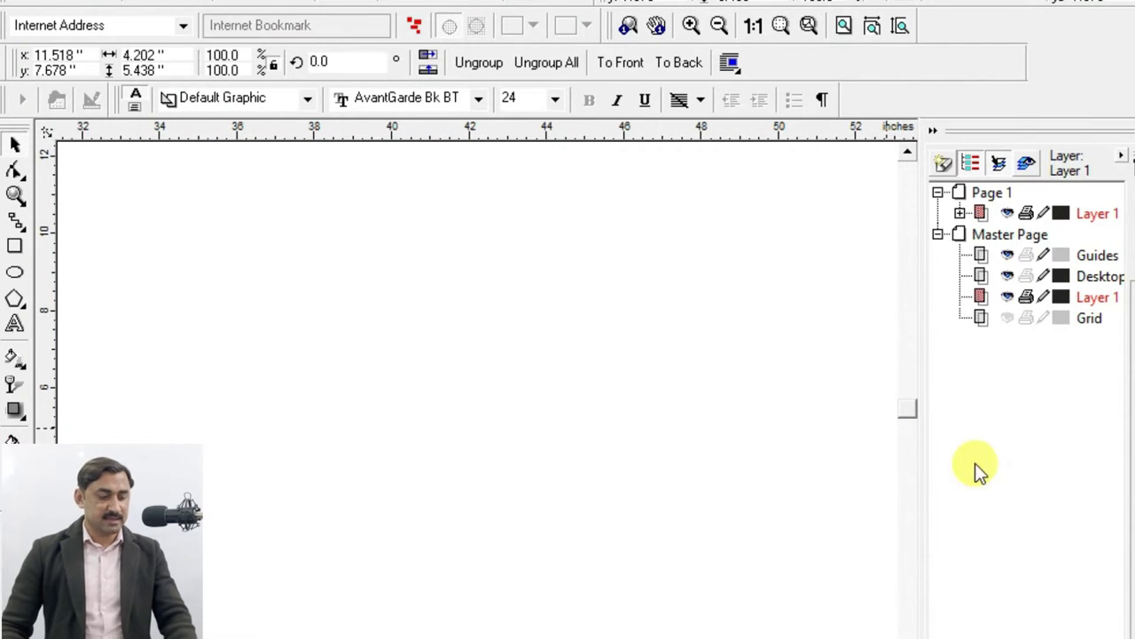
{"action": "scroll", "coordinate": [717, 470], "scroll_direction": "up", "scroll_amount": 6}
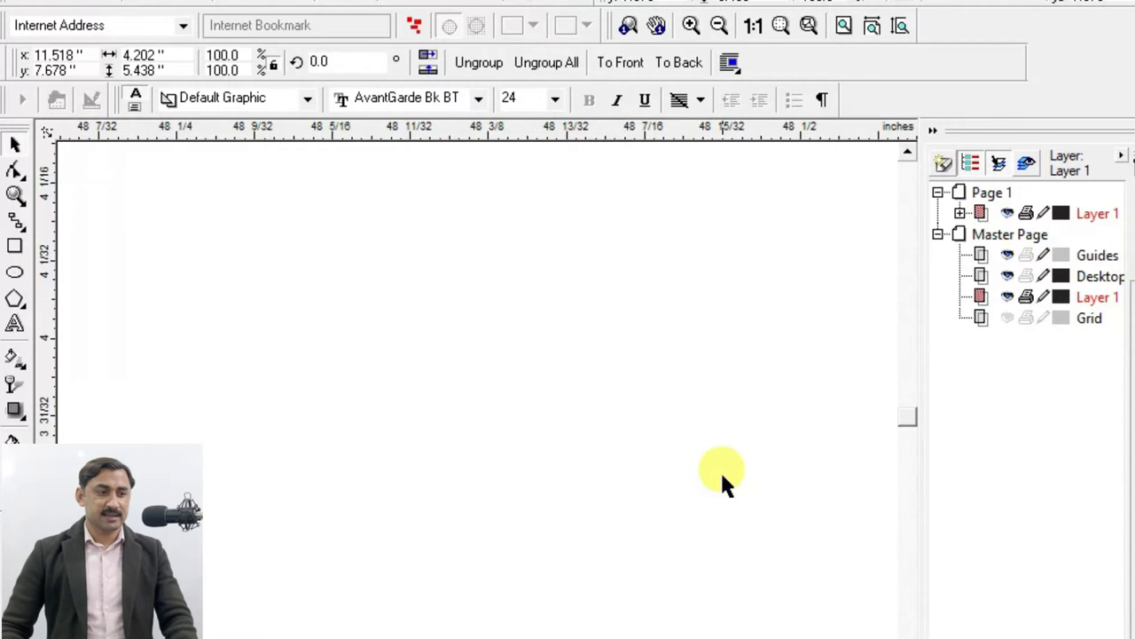
{"action": "key", "text": "F4"}
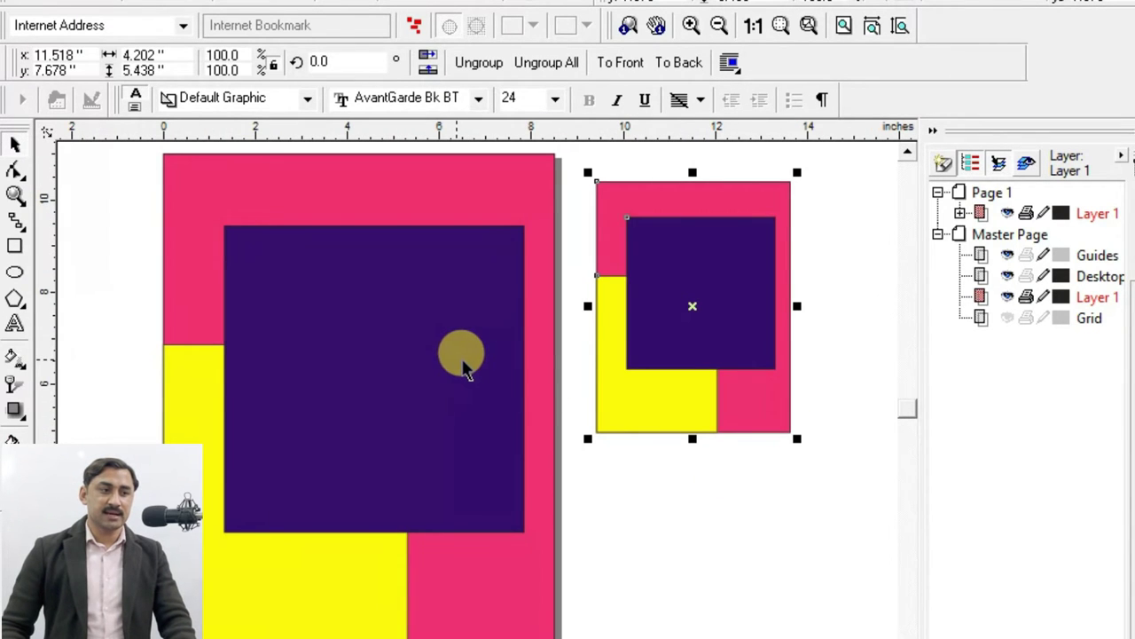
Enlarge the imported artwork proportionally to about 13.6 by 17.7 inches.
{"action": "left_click_drag", "start_coordinate": [797, 439], "coordinate": [773, 524]}
{"action": "left_click_drag", "start_coordinate": [770, 596], "coordinate": [716, 403]}
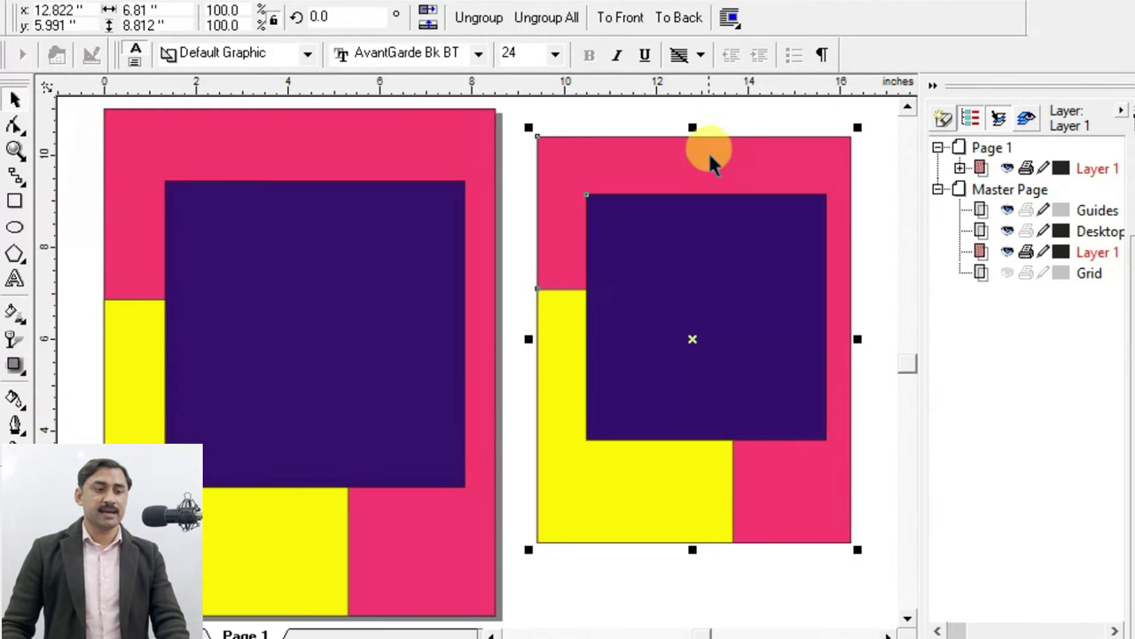
{"action": "left_click_drag", "start_coordinate": [857, 551], "coordinate": [938, 621]}
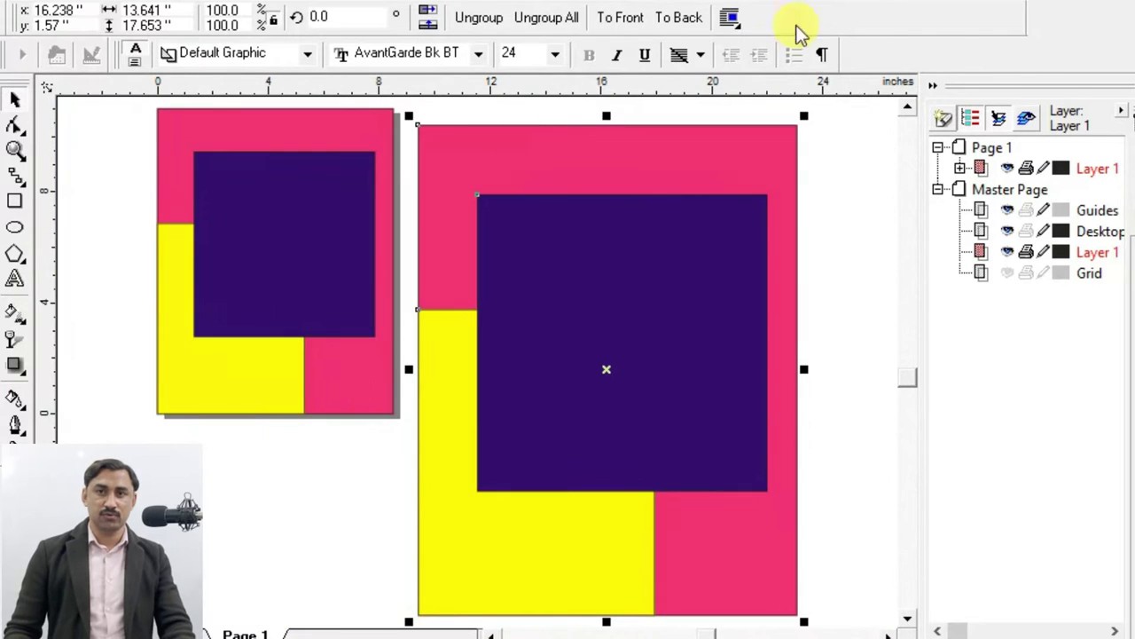
Select all the original shapes on the page and open the export settings.
{"action": "left_click", "coordinate": [352, 177]}
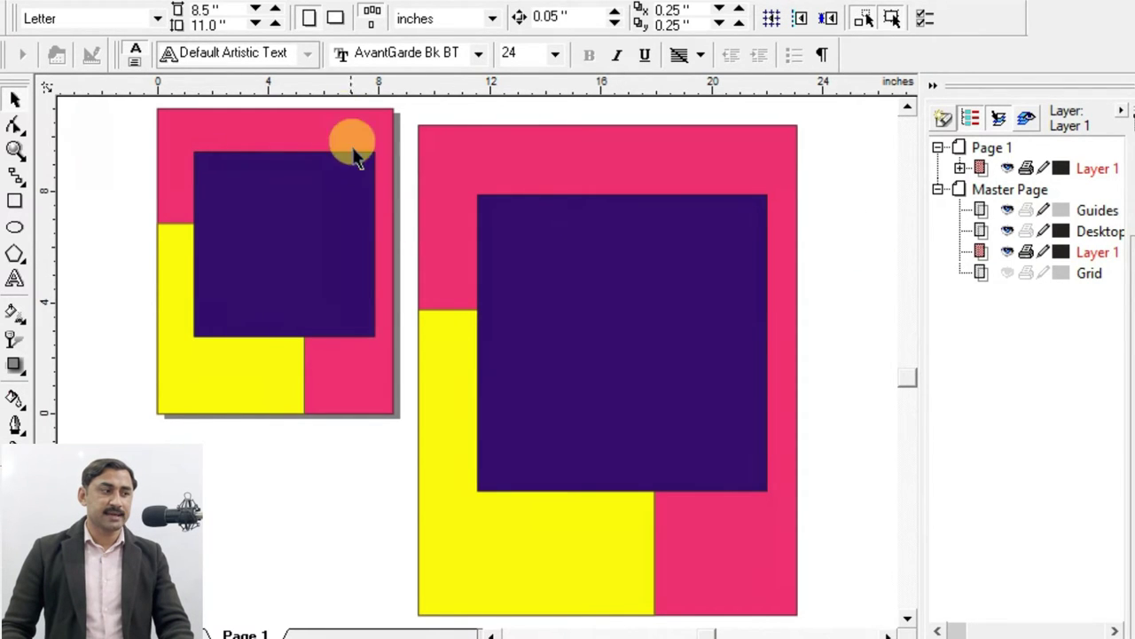
{"action": "left_click_drag", "start_coordinate": [140, 103], "coordinate": [479, 458]}
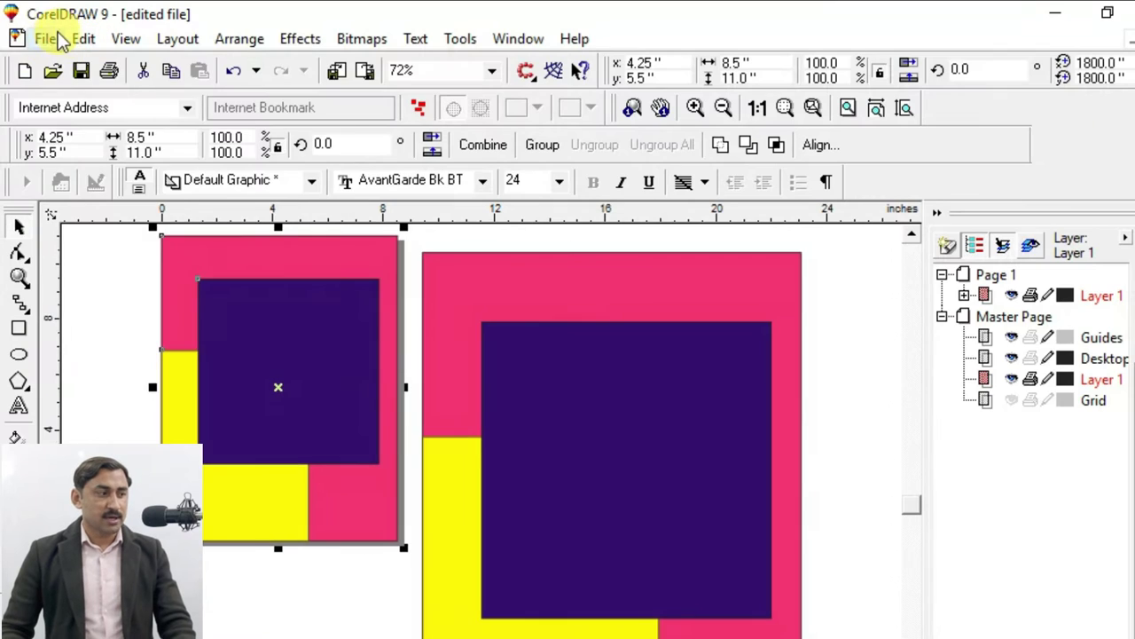
{"action": "left_click", "coordinate": [45, 38]}
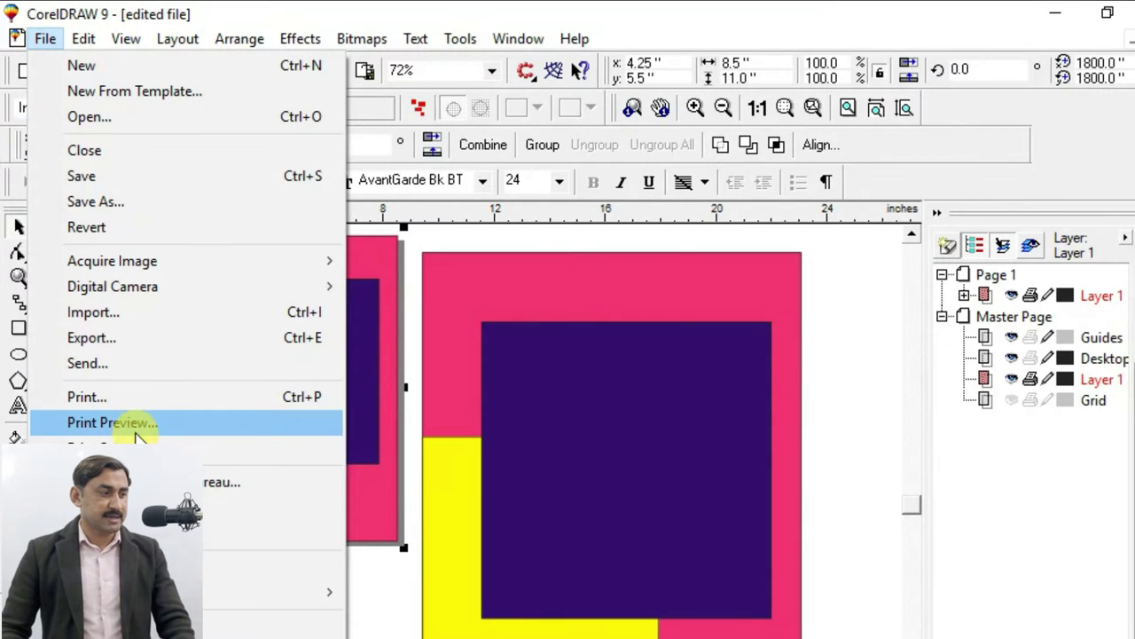
{"action": "left_click", "coordinate": [117, 343]}
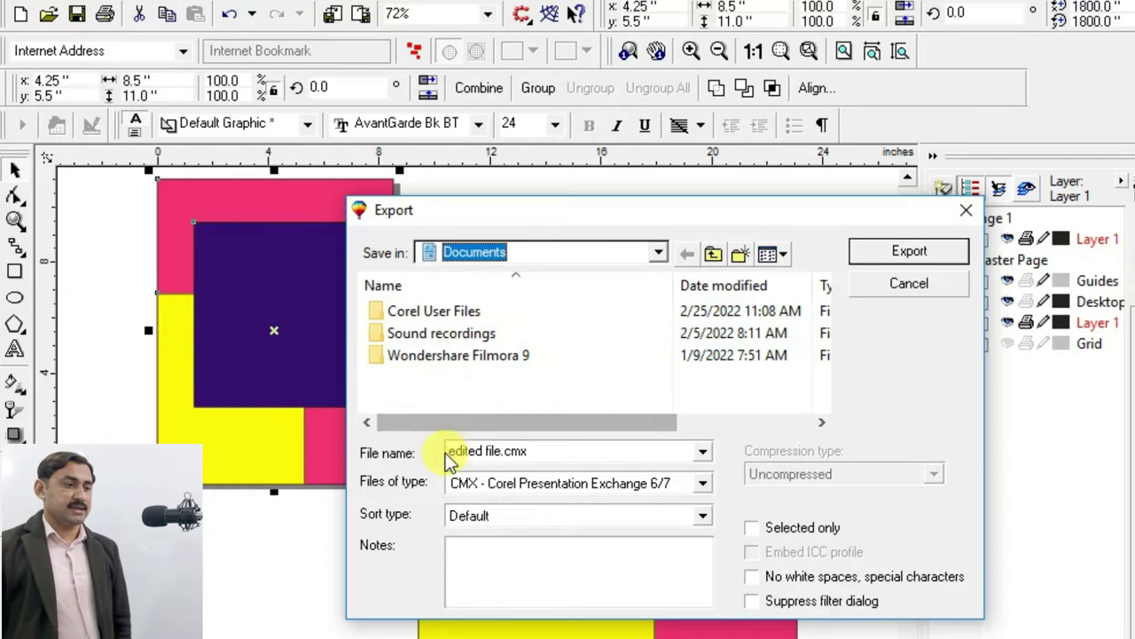
Set the export destination to Local Disk (D:) and name the file "export file".
{"action": "left_click", "coordinate": [567, 251]}
{"action": "left_click", "coordinate": [570, 258]}
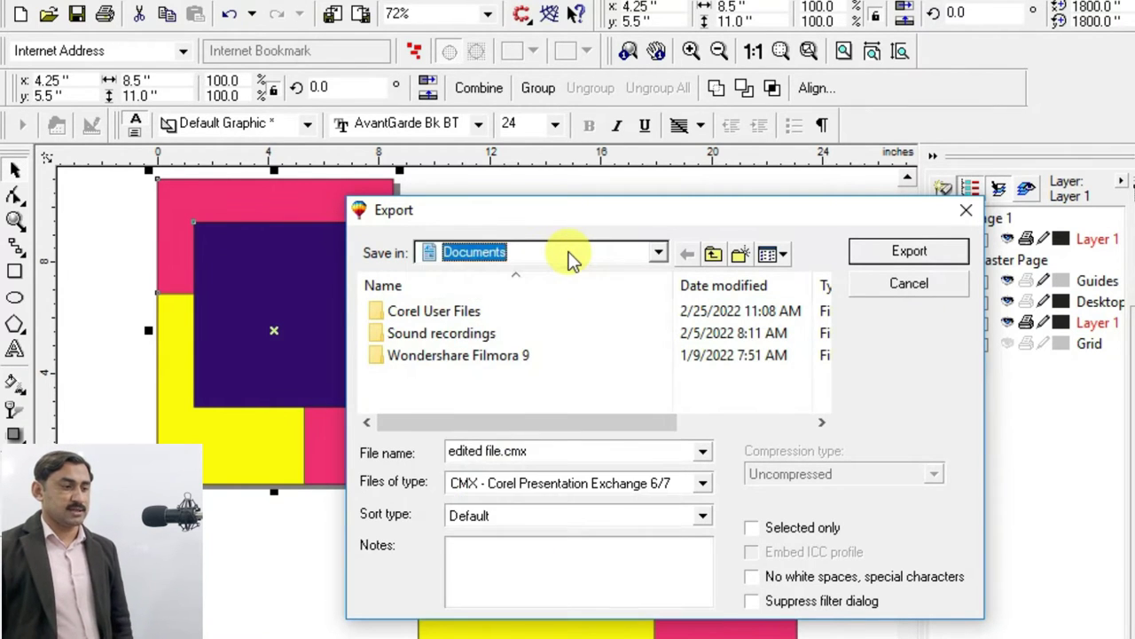
{"action": "left_click", "coordinate": [545, 451]}
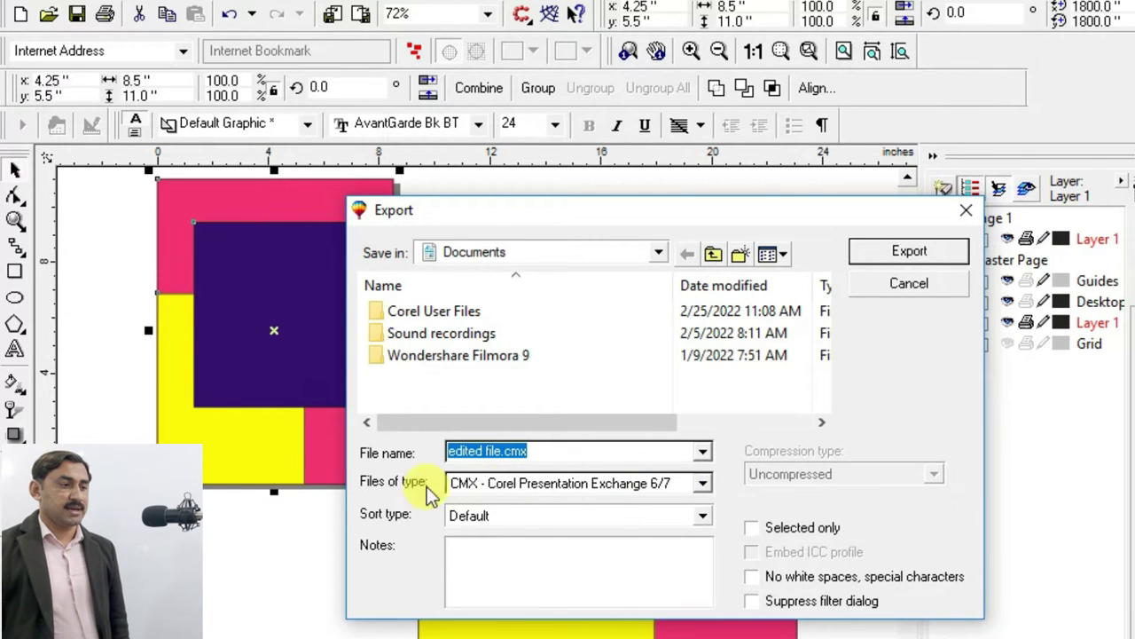
{"action": "left_click", "coordinate": [550, 254]}
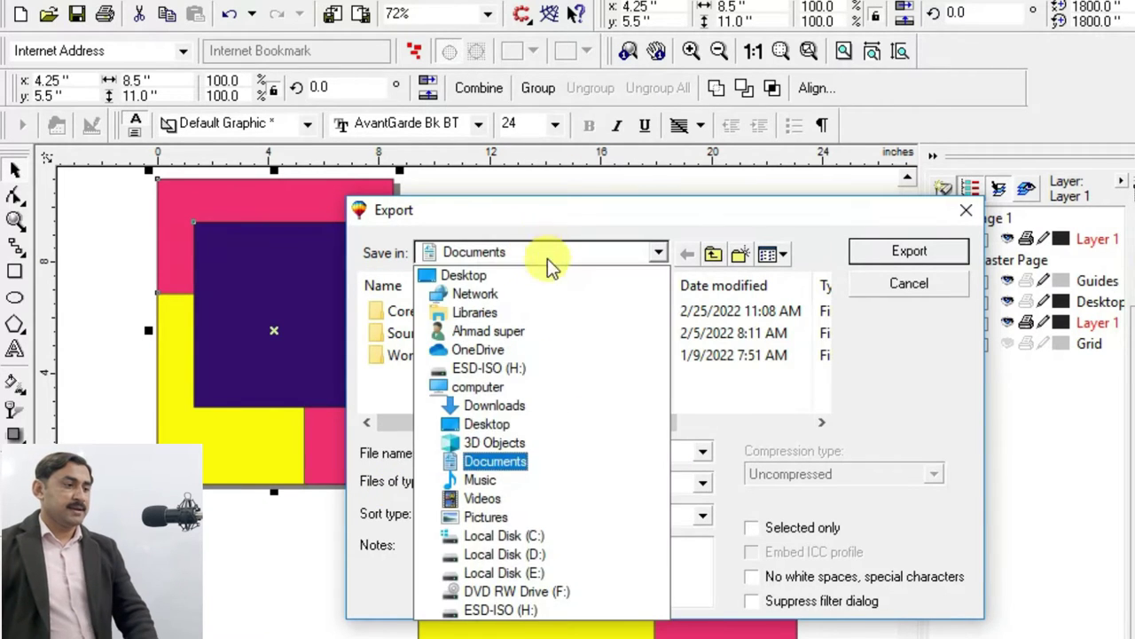
{"action": "left_click", "coordinate": [505, 552]}
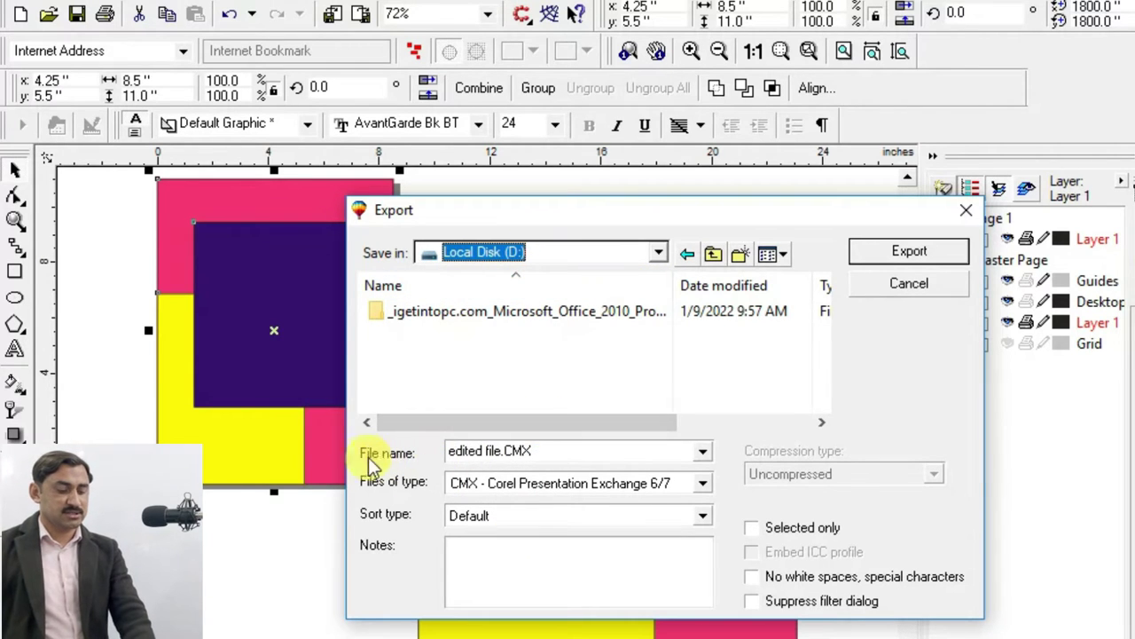
{"action": "left_click", "coordinate": [549, 453]}
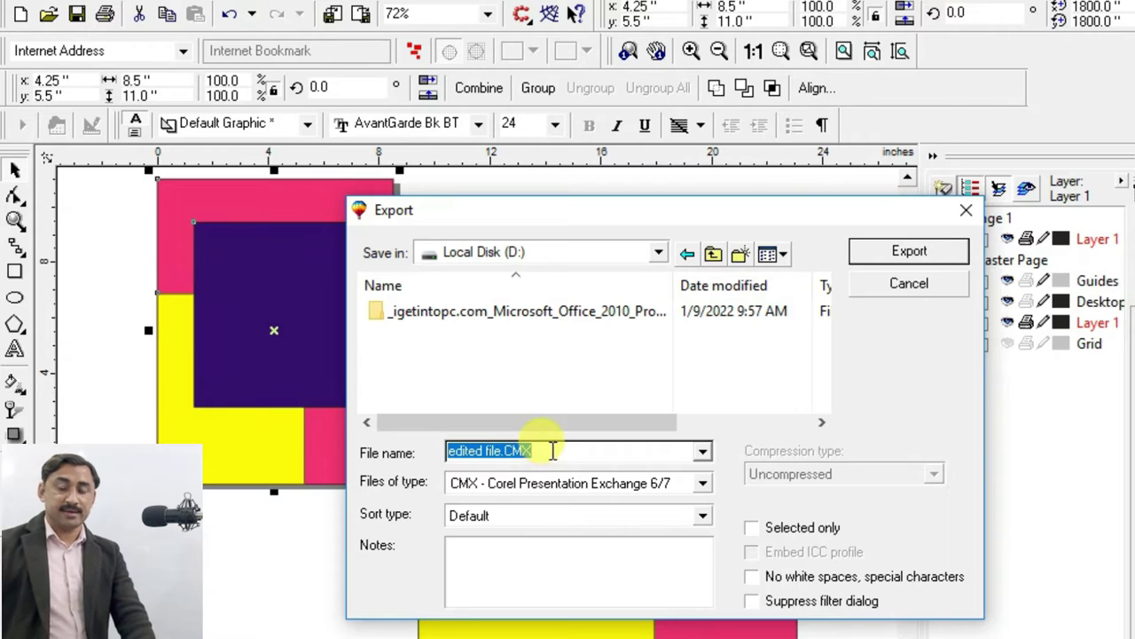
{"action": "key", "text": "BackSpace"}
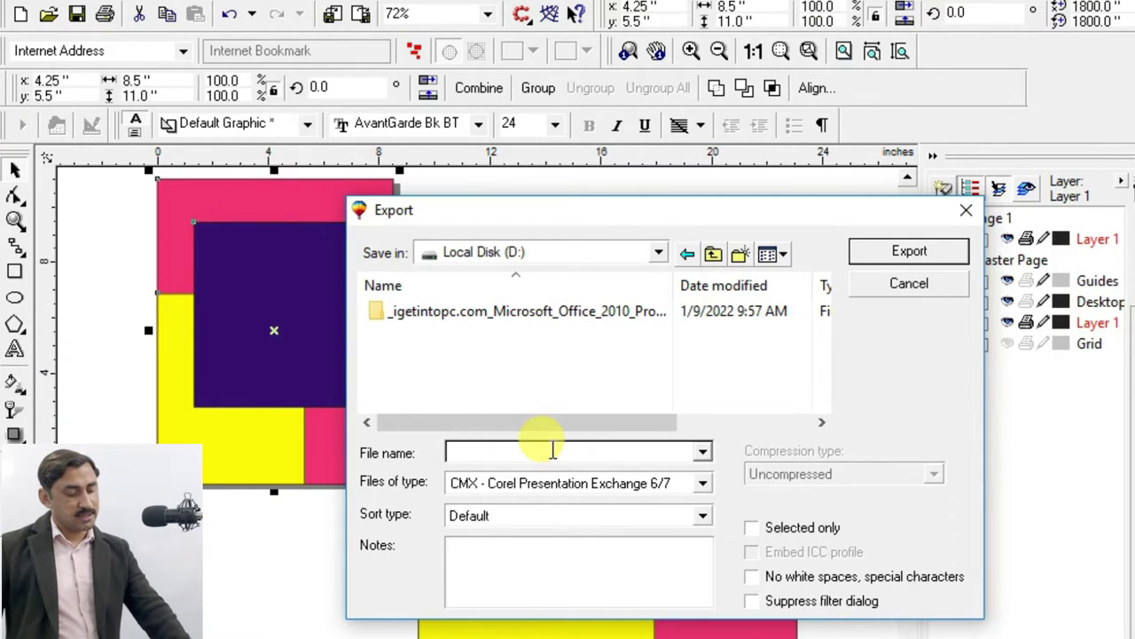
{"action": "type", "text": "export file"}
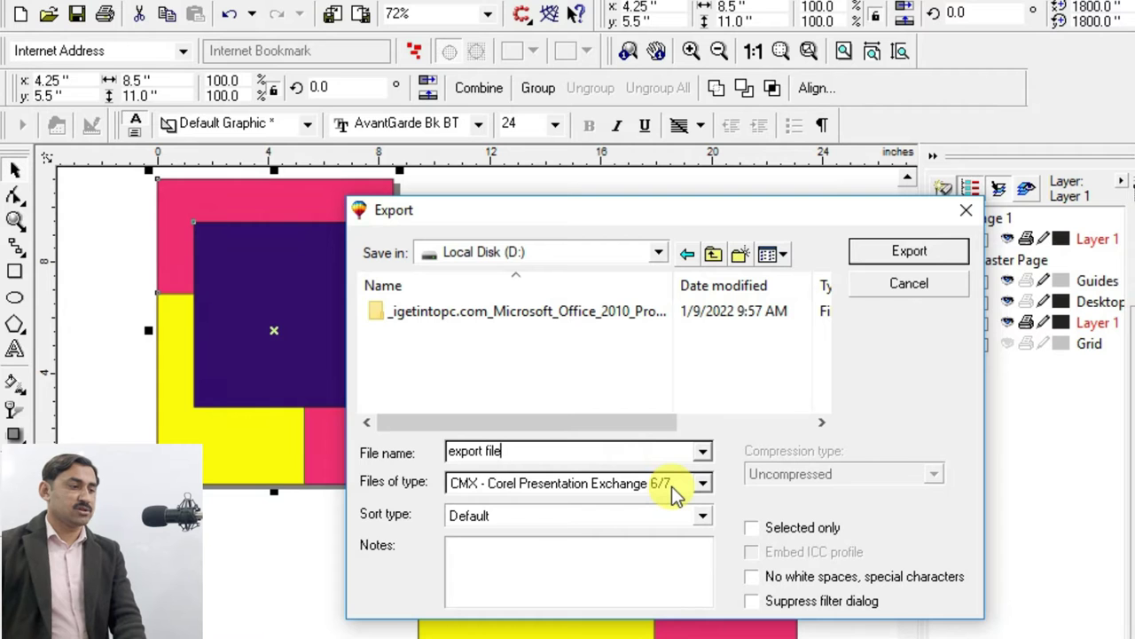
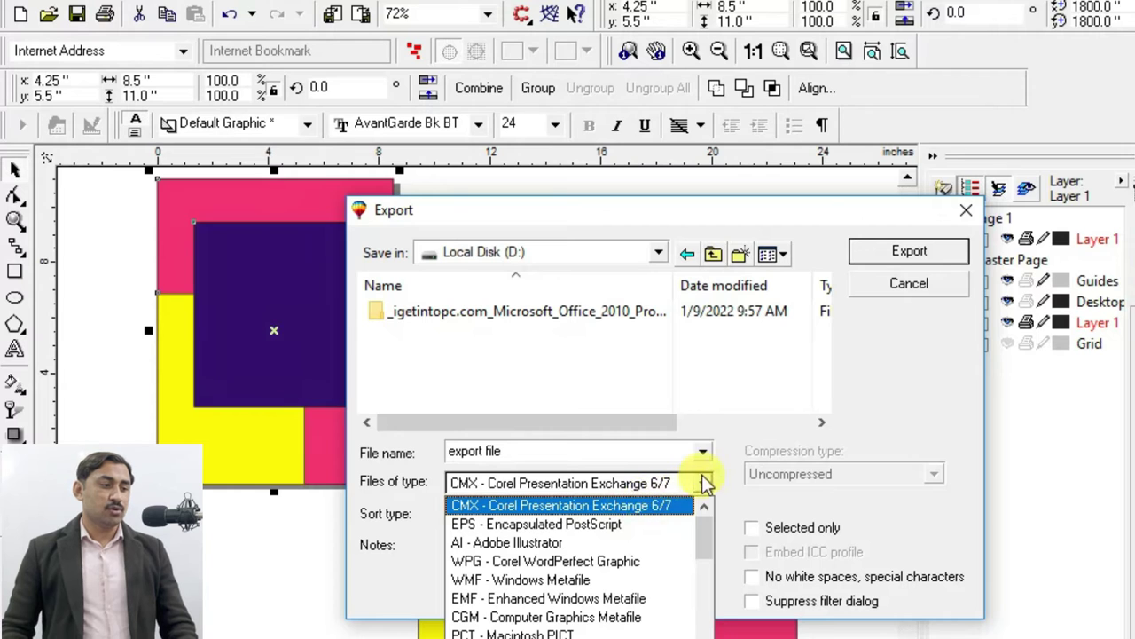
Examine the file types and sort types available for the export.
{"action": "left_click", "coordinate": [701, 485]}
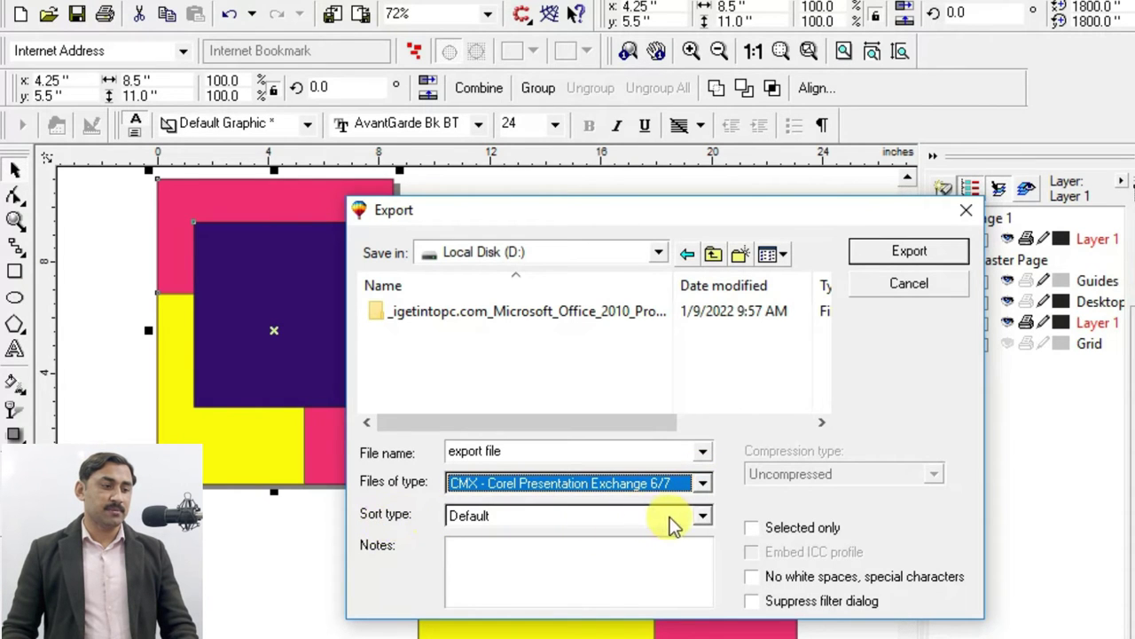
{"action": "left_click", "coordinate": [703, 516]}
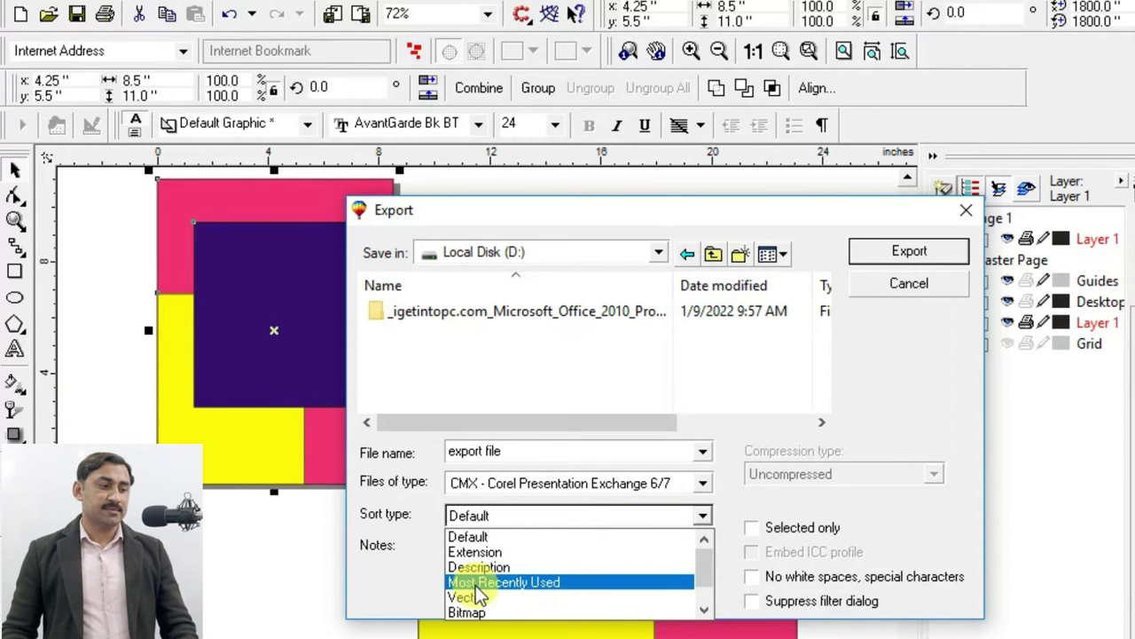
{"action": "scroll", "coordinate": [483, 597], "scroll_direction": "down", "scroll_amount": 1}
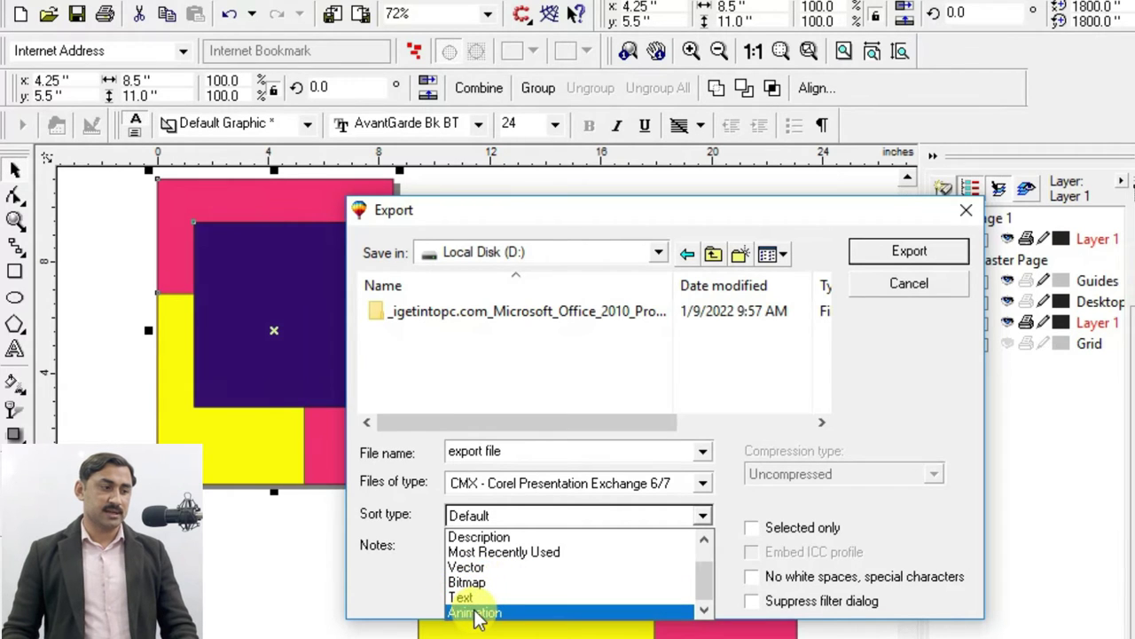
{"action": "left_click", "coordinate": [701, 455]}
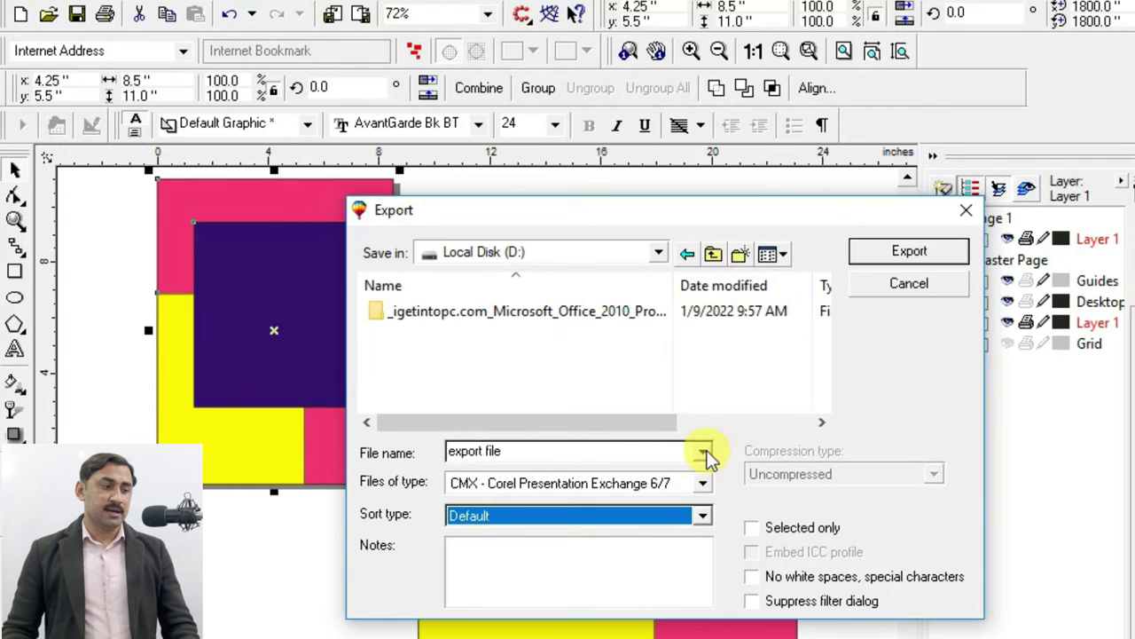
{"action": "left_click", "coordinate": [703, 452]}
{"action": "left_click", "coordinate": [596, 453]}
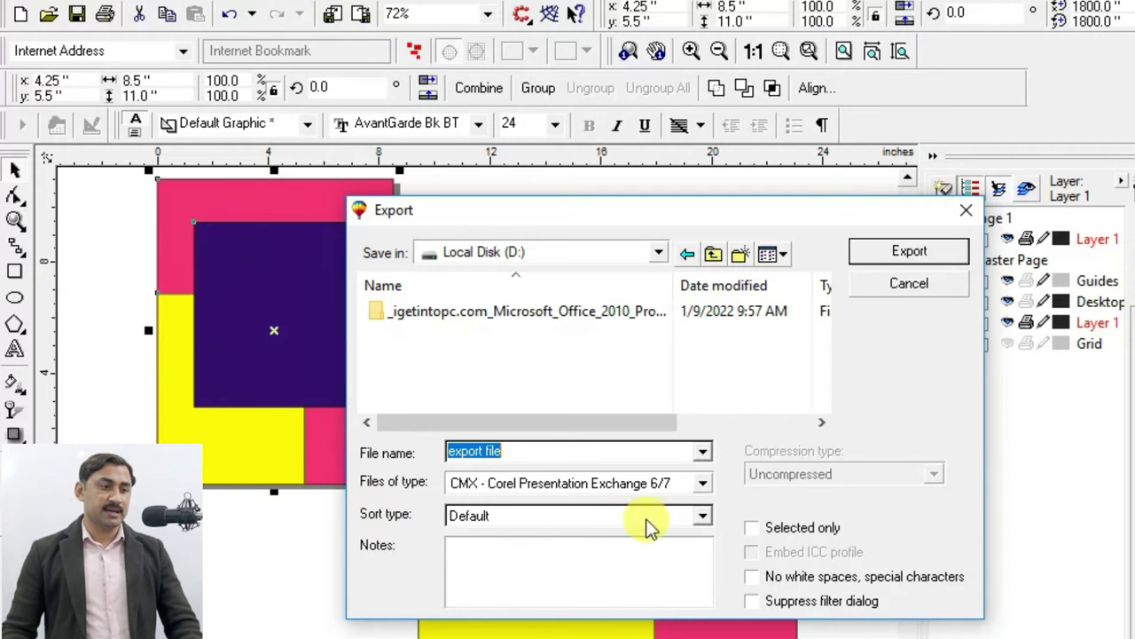
{"action": "left_click", "coordinate": [702, 514]}
{"action": "scroll", "coordinate": [537, 568], "scroll_direction": "down", "scroll_amount": 1}
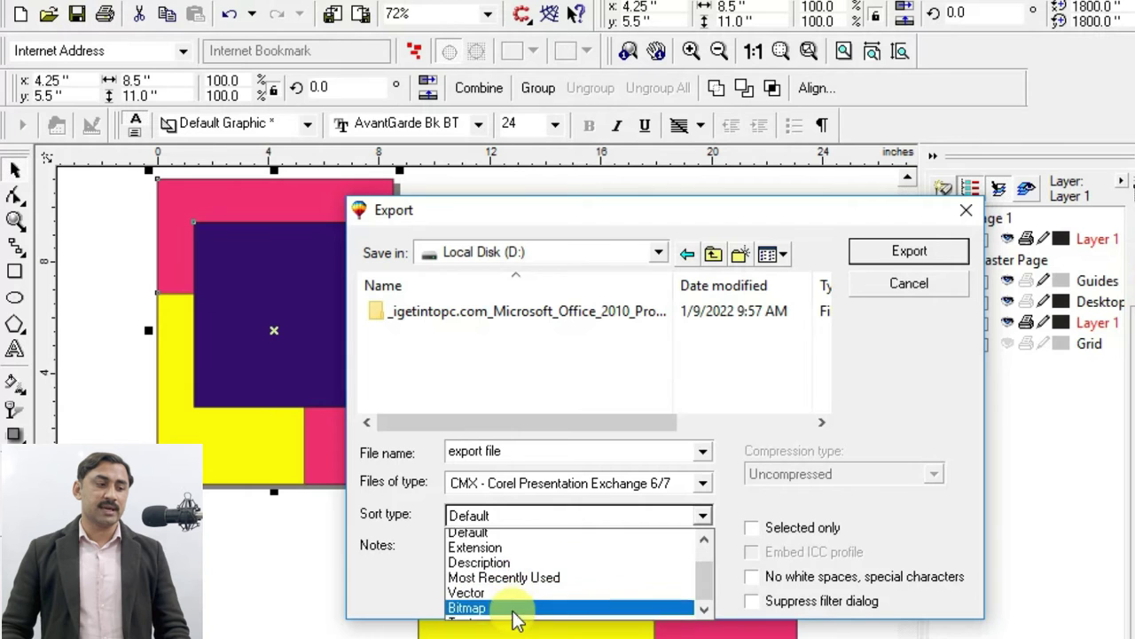
{"action": "scroll", "coordinate": [514, 612], "scroll_direction": "down", "scroll_amount": 1}
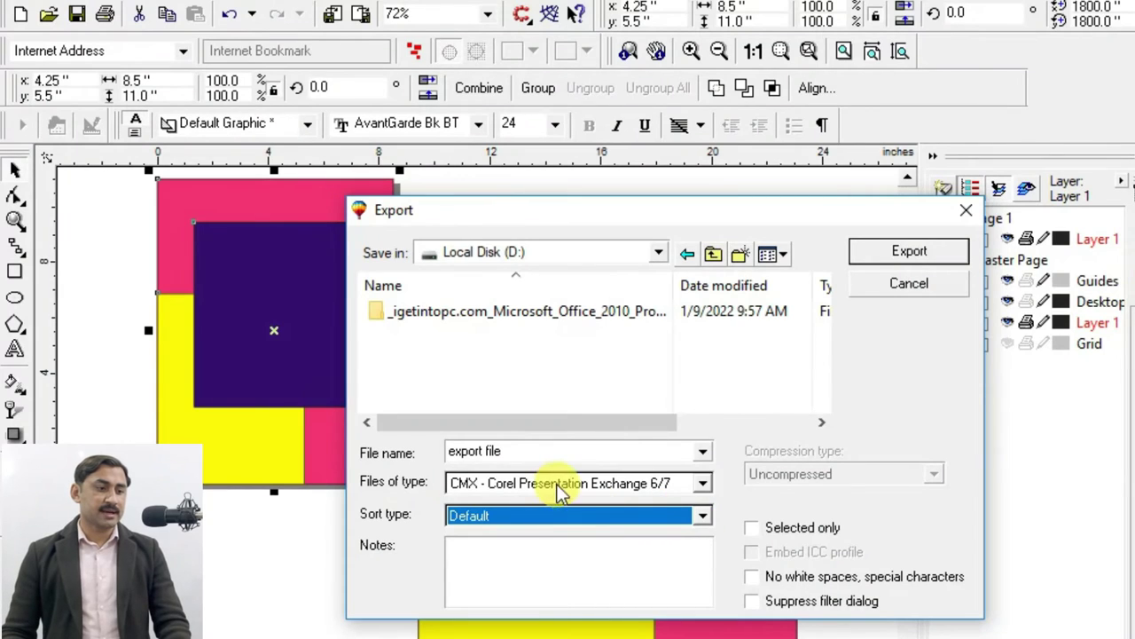
Export only the selected artwork in the CMX - Corel Presentation Exchange 6/7 format.
{"action": "left_click", "coordinate": [751, 529]}
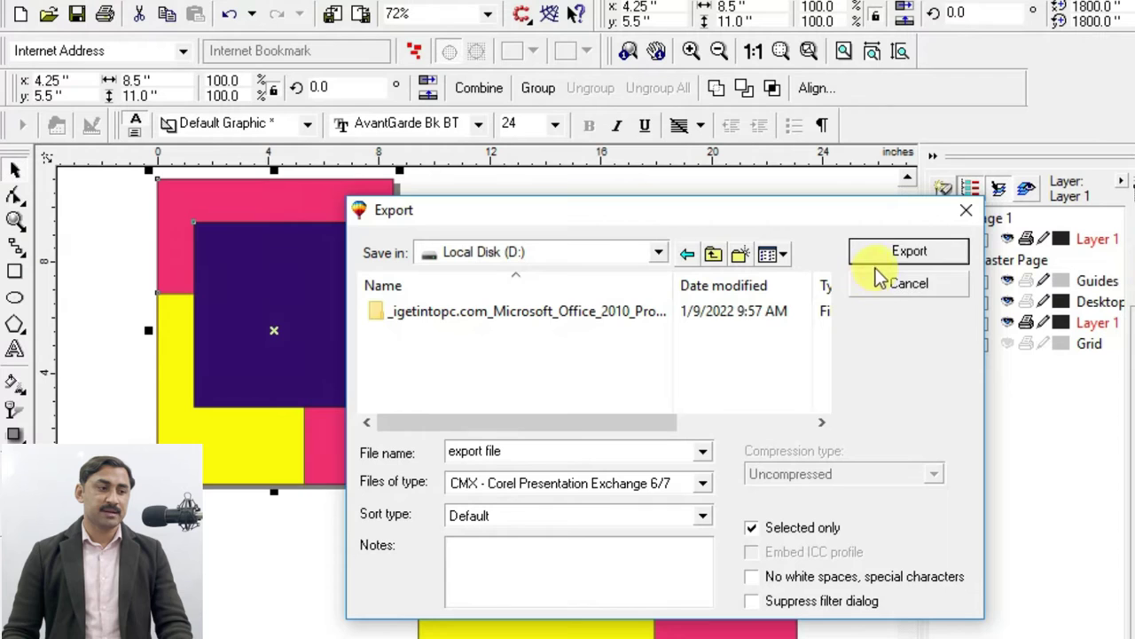
{"action": "left_click", "coordinate": [902, 250]}
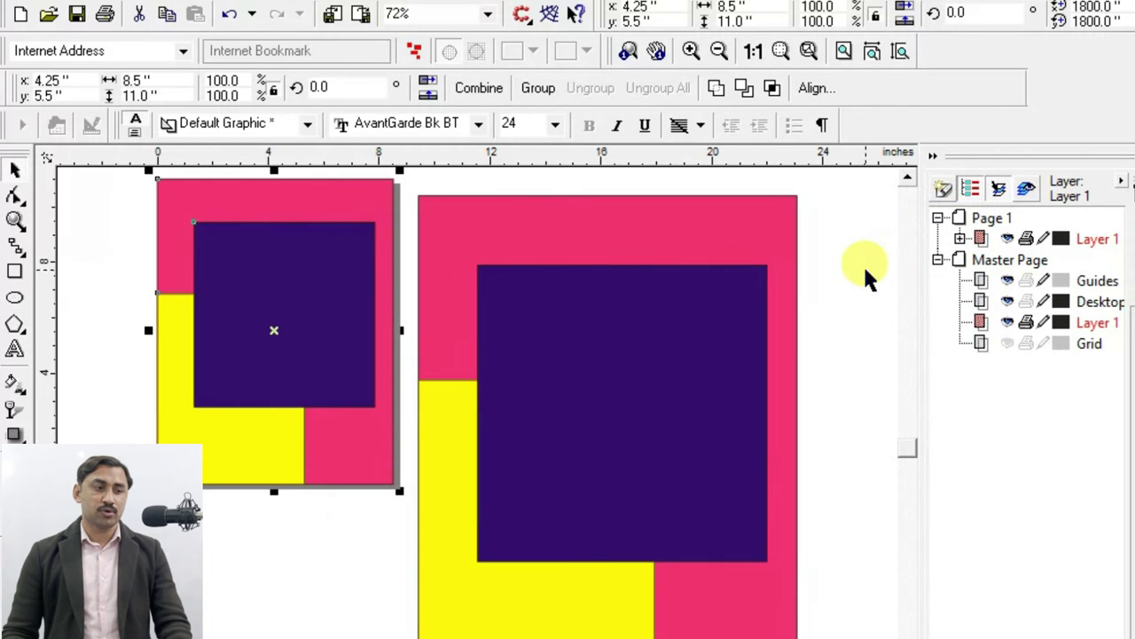